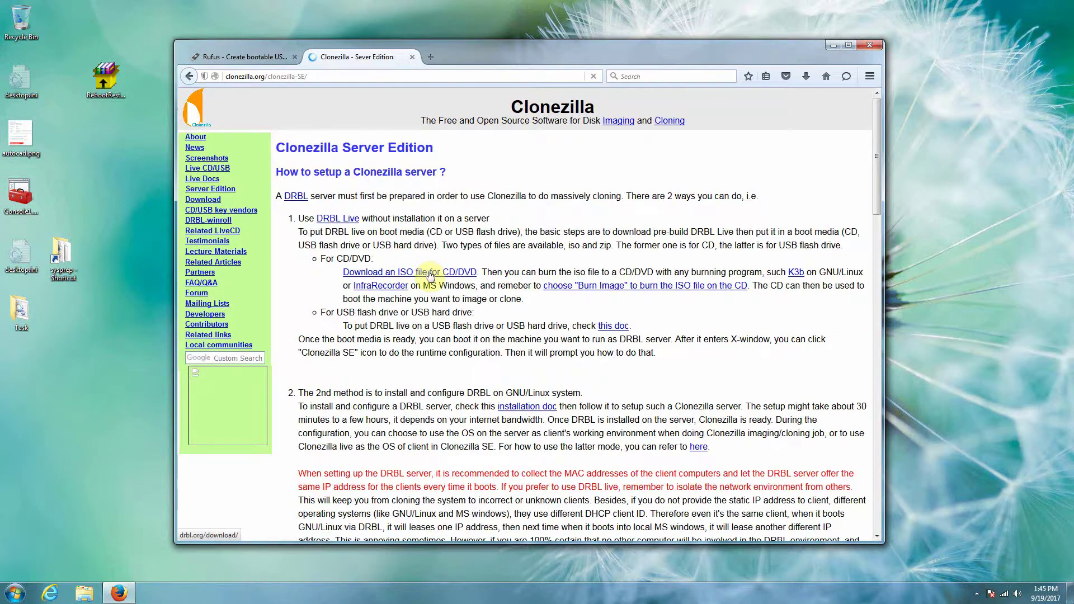
Open the DRBL ISO files archive on SourceForge, then close the DRBL Downloads and Clonezilla Server Edition tabs.
click(462, 274)
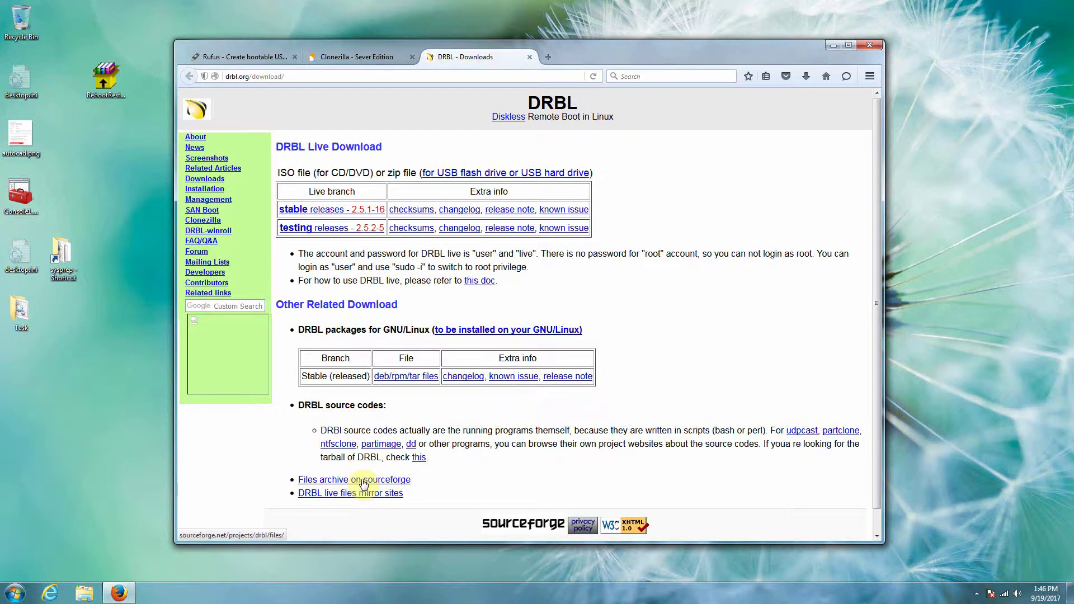
click(361, 481)
click(481, 54)
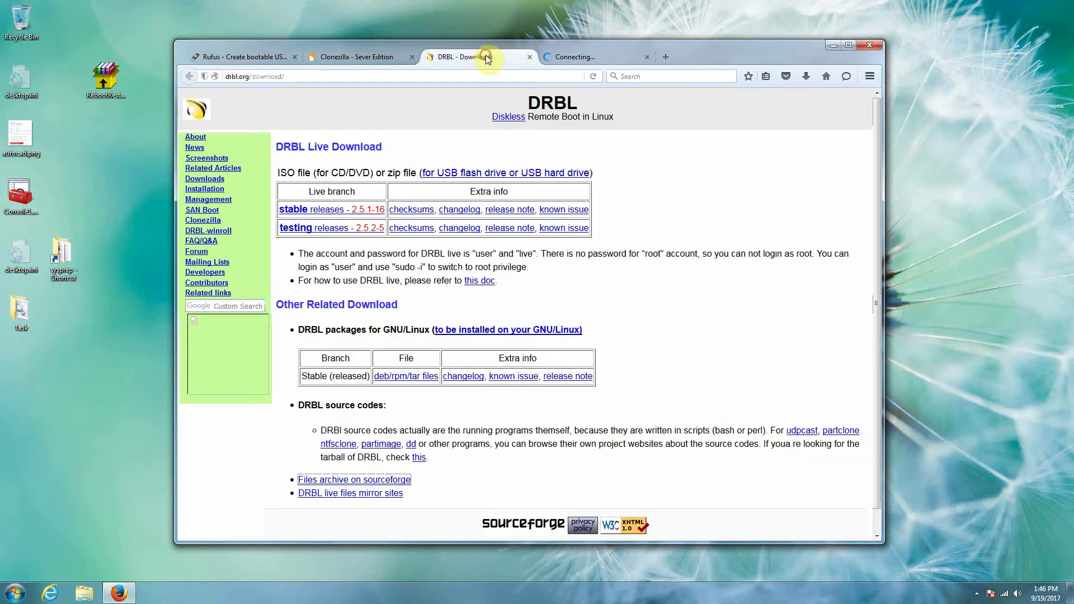
click(529, 57)
click(372, 57)
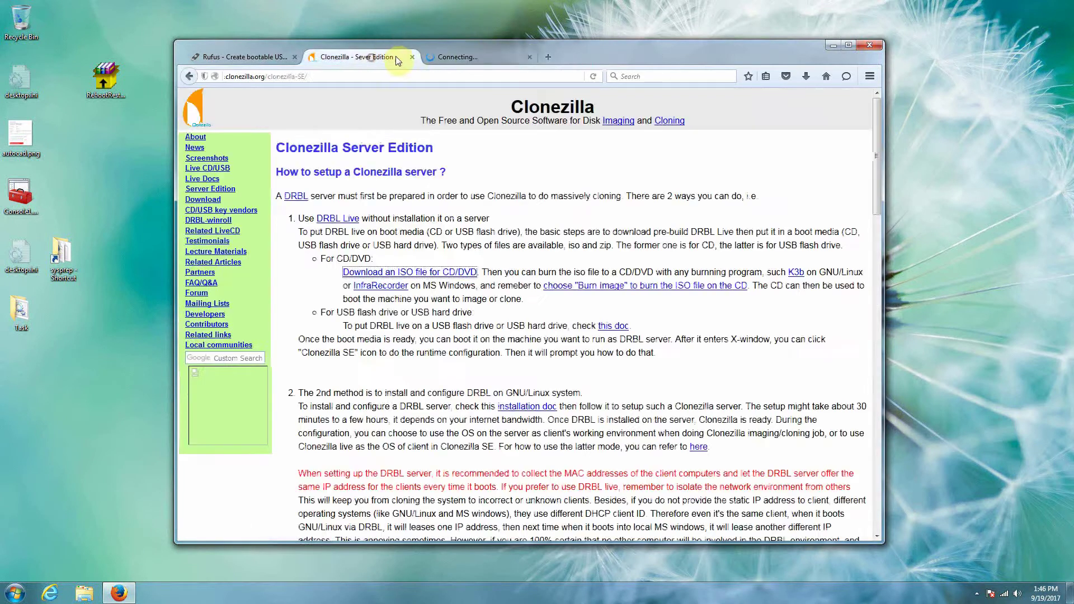
click(411, 57)
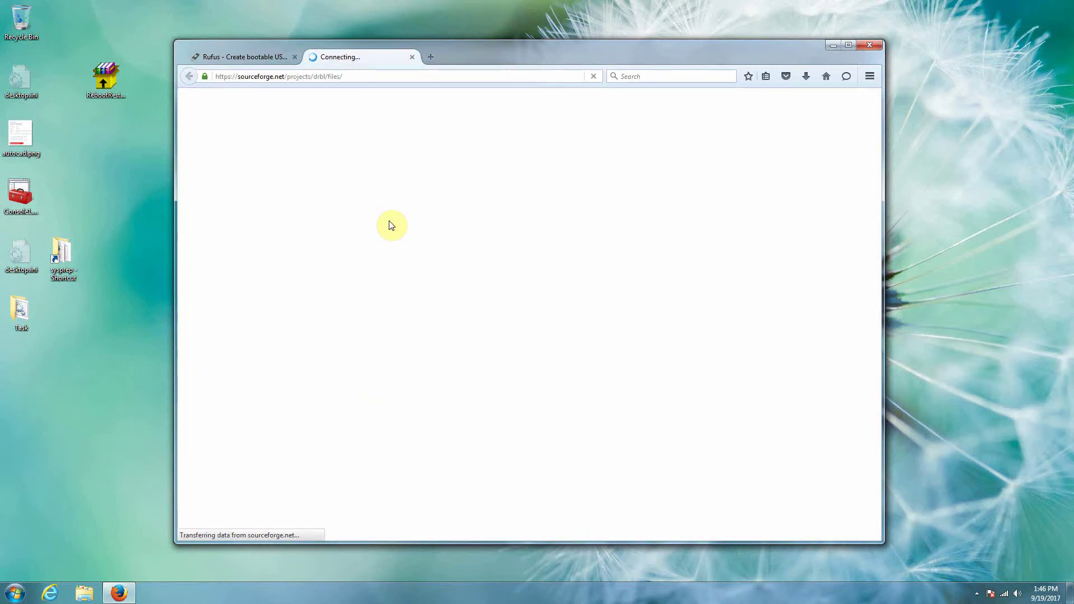
Browse to the drbl_live_stable > 2.4.7-7 release folder on SourceForge.
click(246, 55)
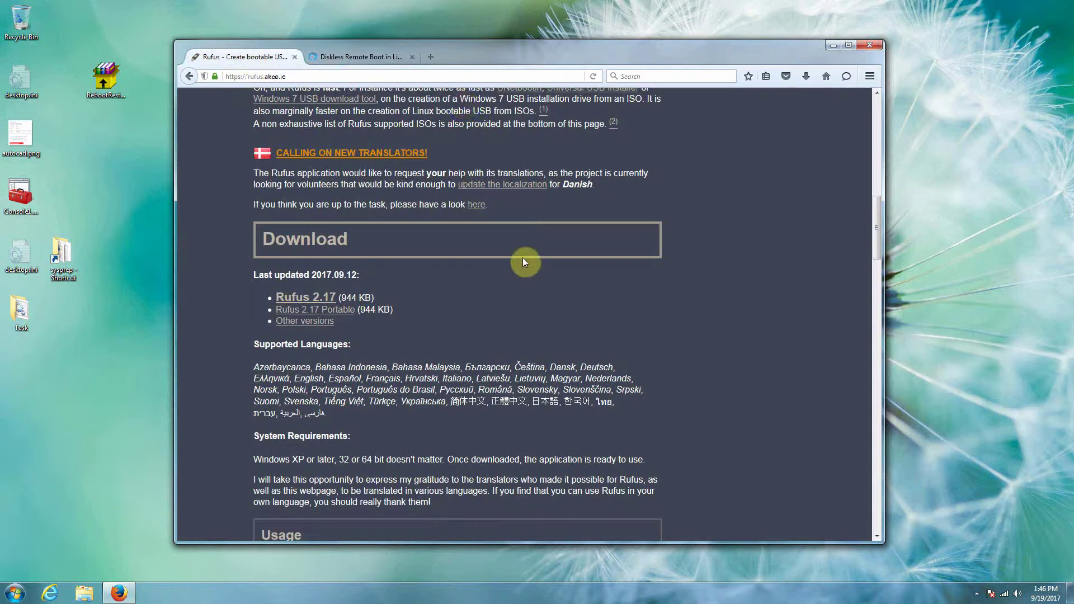
click(361, 57)
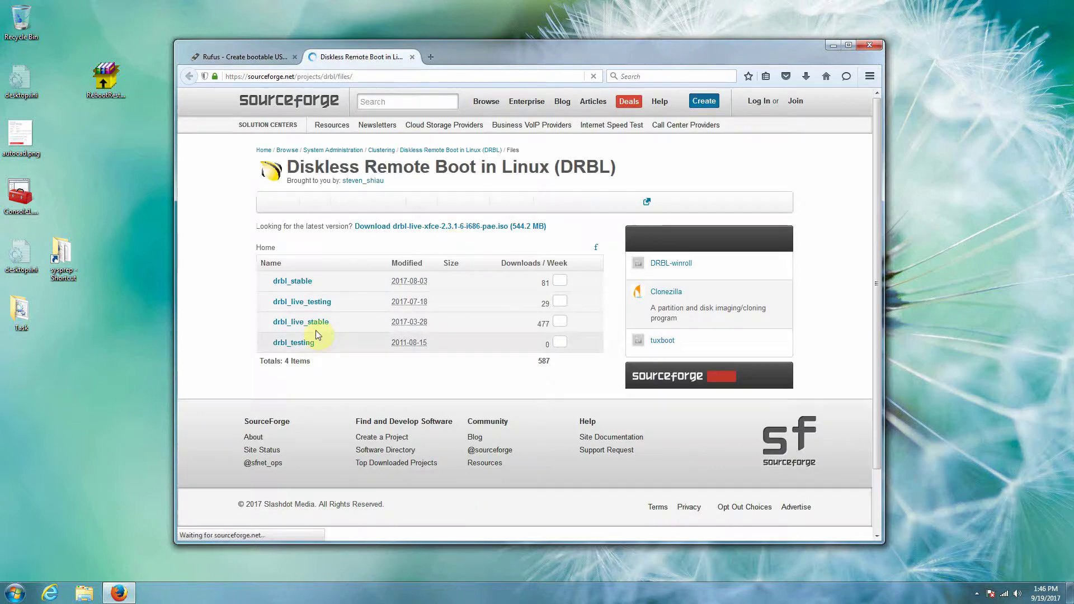
click(318, 326)
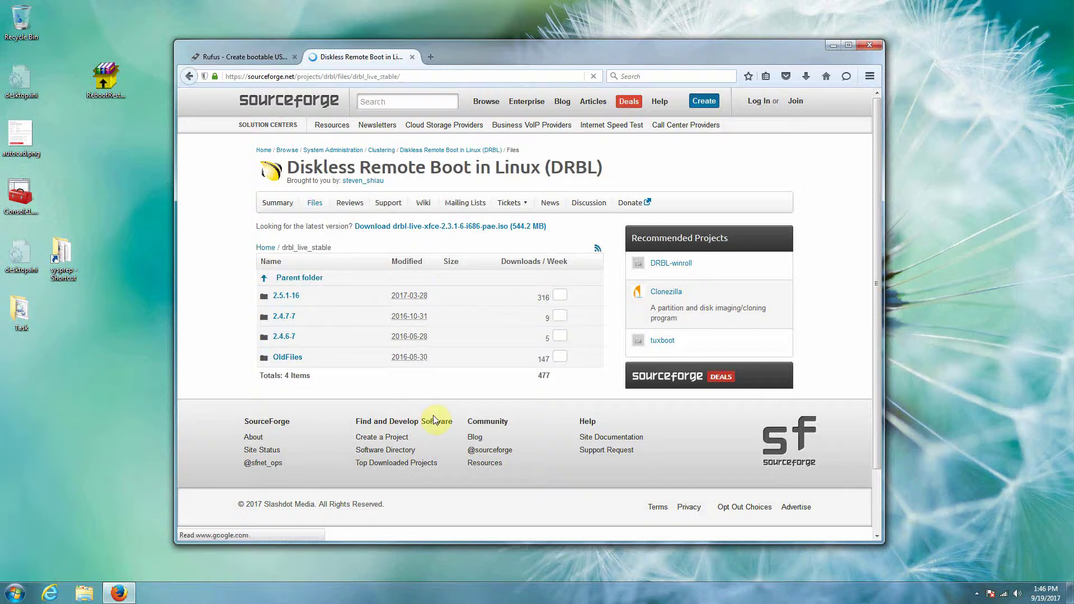
click(281, 317)
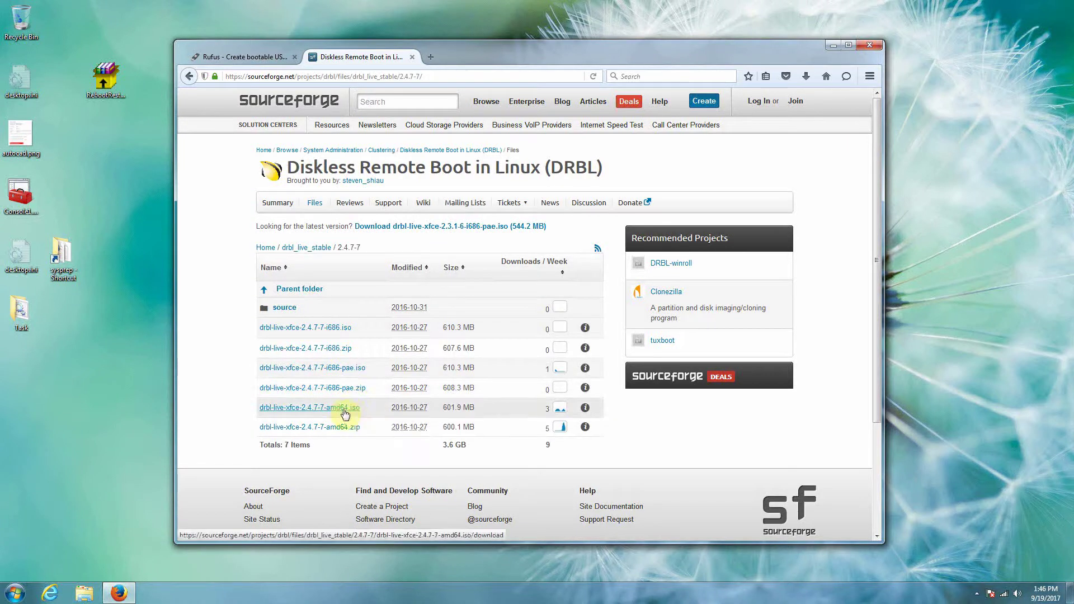
Save drbl-live-xfce-2.4.7-7-amd64.iso to disk through its direct download link.
click(344, 409)
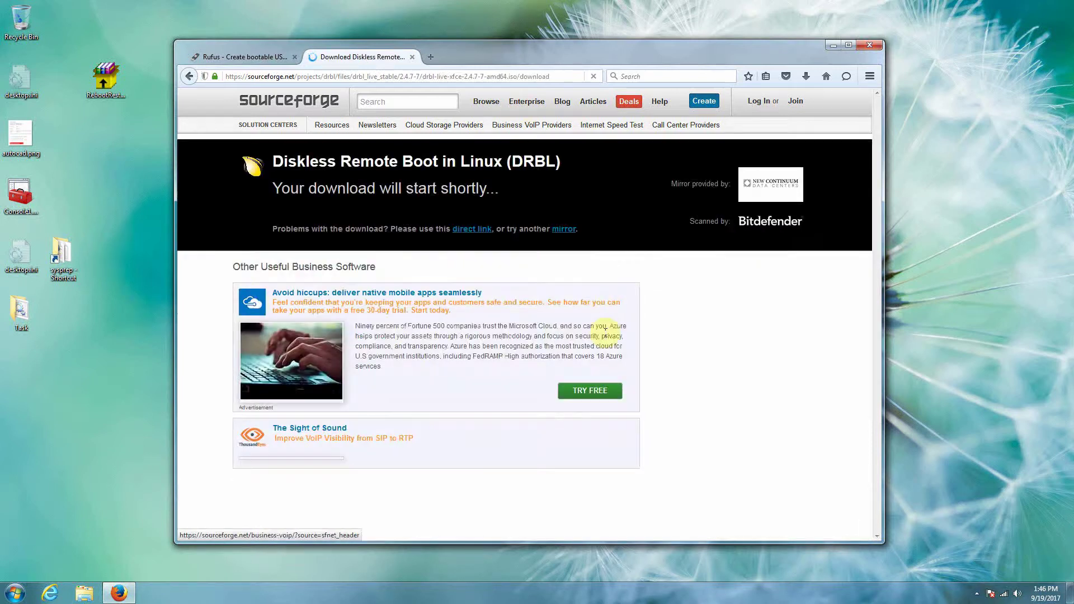
click(481, 233)
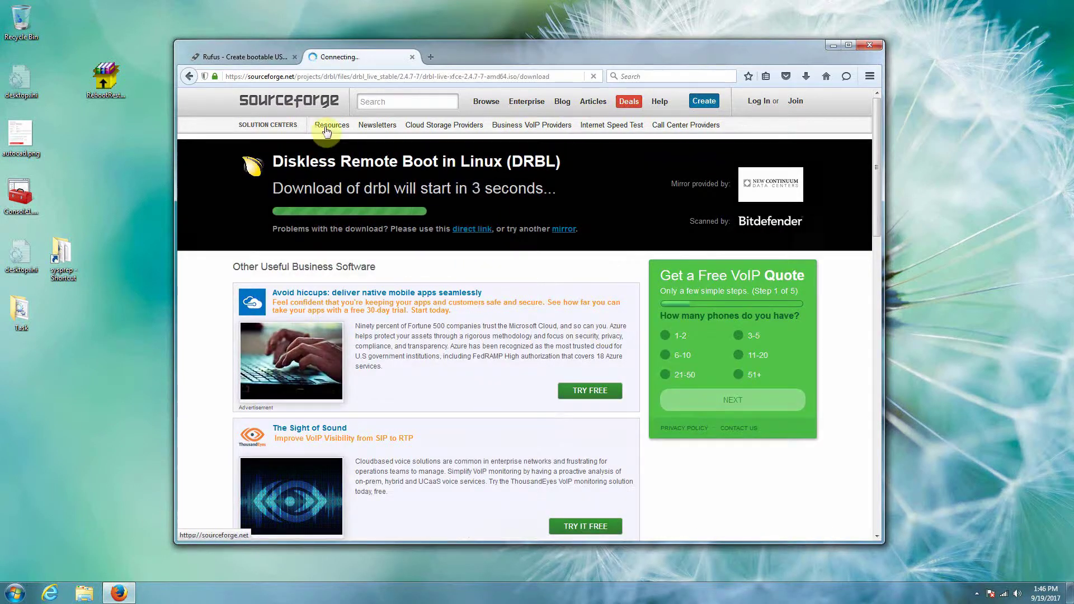
click(518, 307)
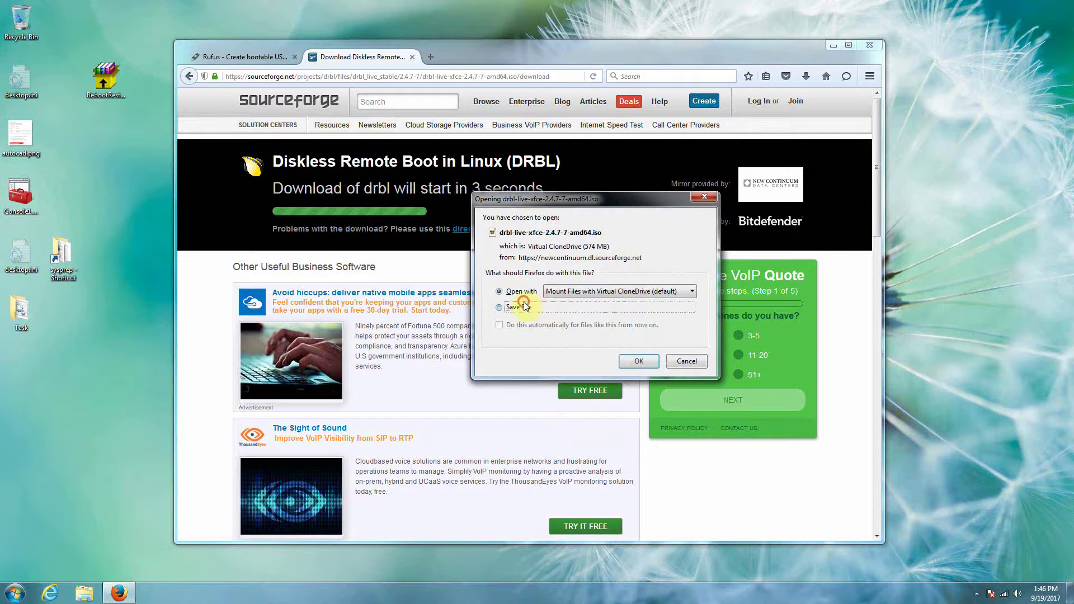
click(638, 361)
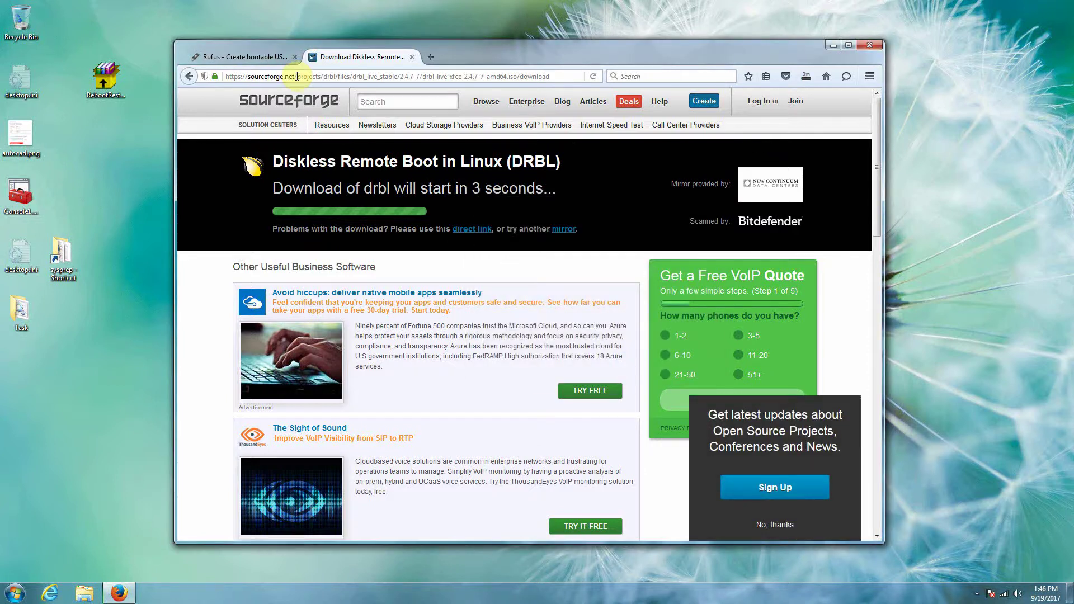
Download and save the Rufus 2.17 Portable file, rufus-2.17p.exe, from the Rufus tab.
click(246, 56)
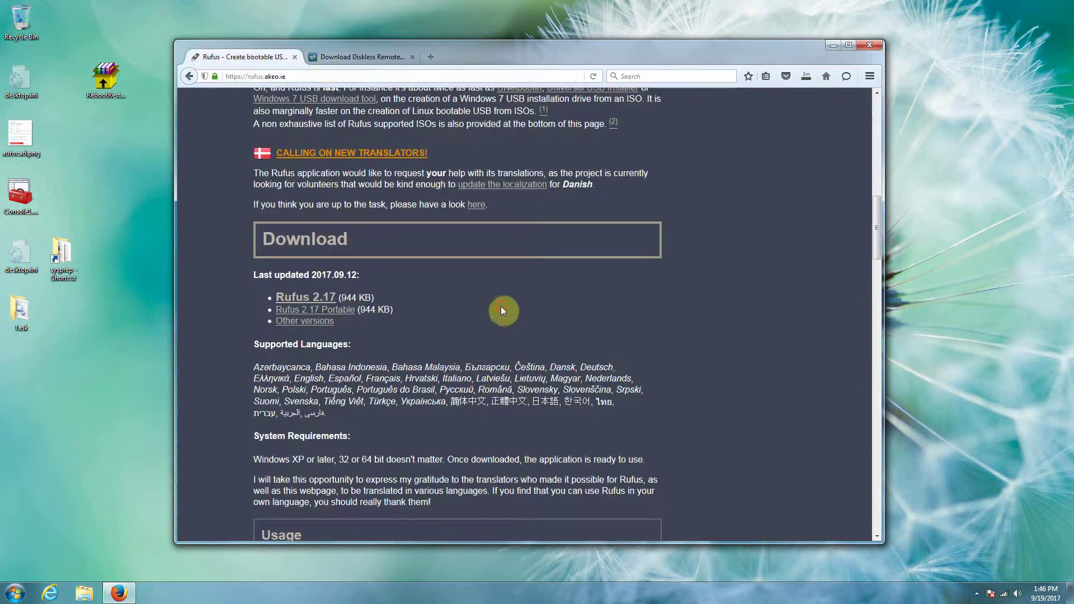
click(341, 310)
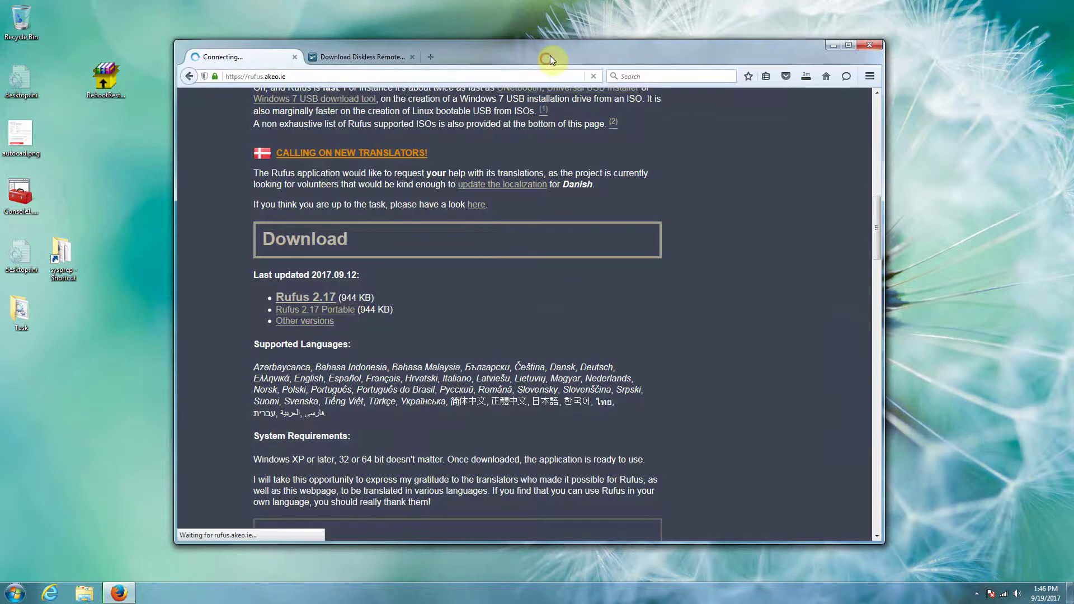
drag(549, 57, 579, 30)
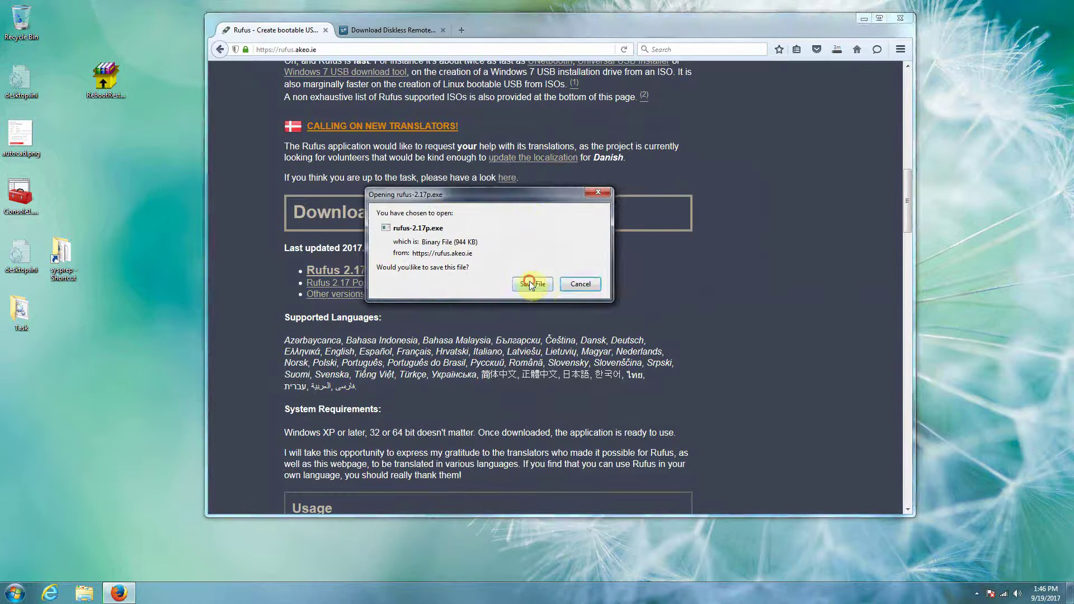
click(529, 281)
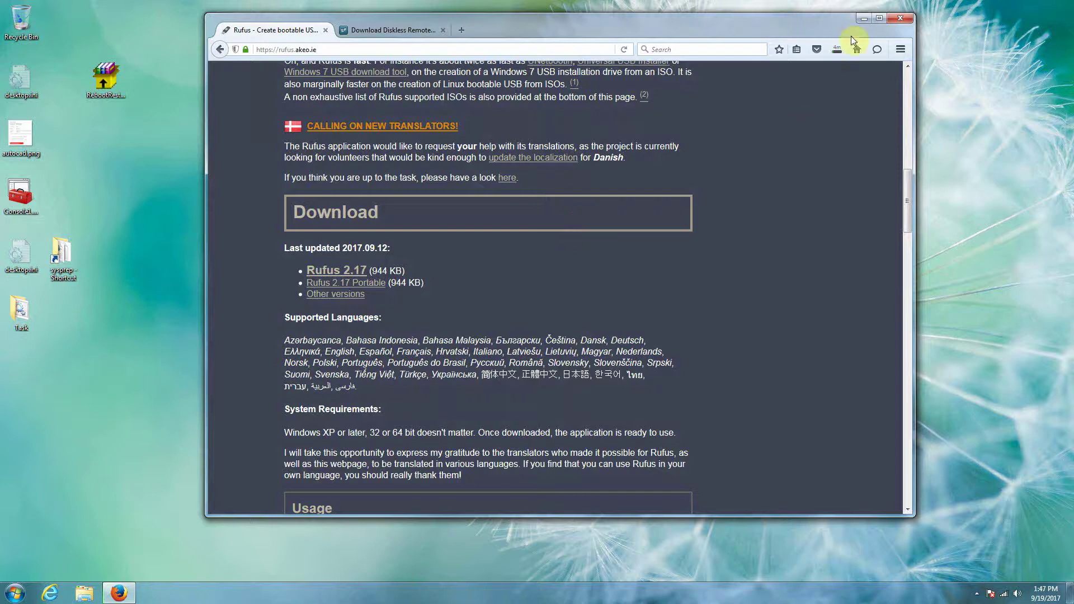
Confirm the 574 MB DRBL ISO finished downloading, then run rufus-2.17p.exe from the downloads list.
click(837, 51)
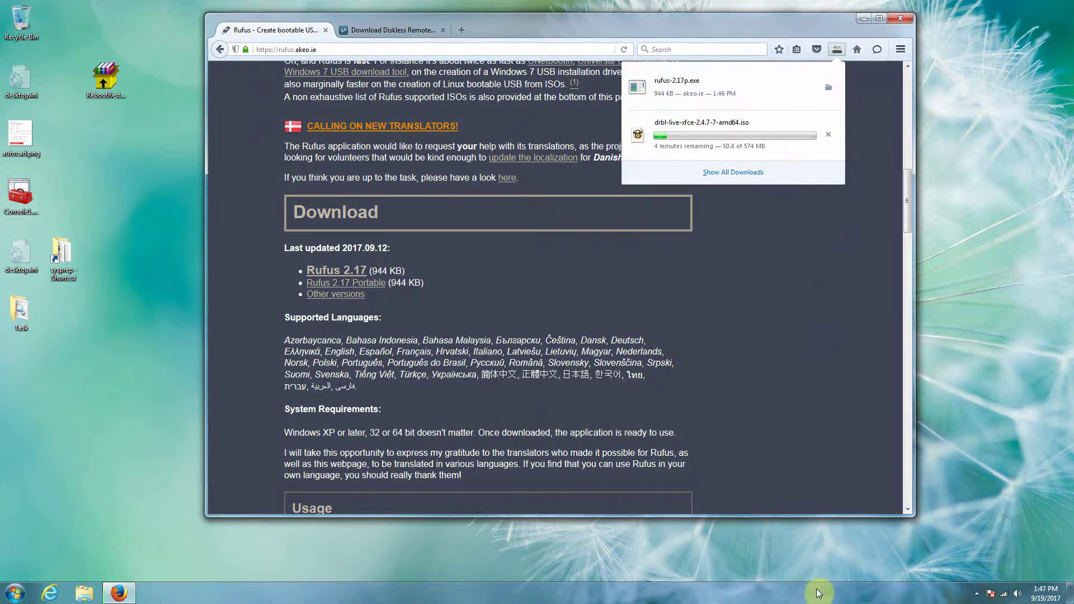
click(977, 594)
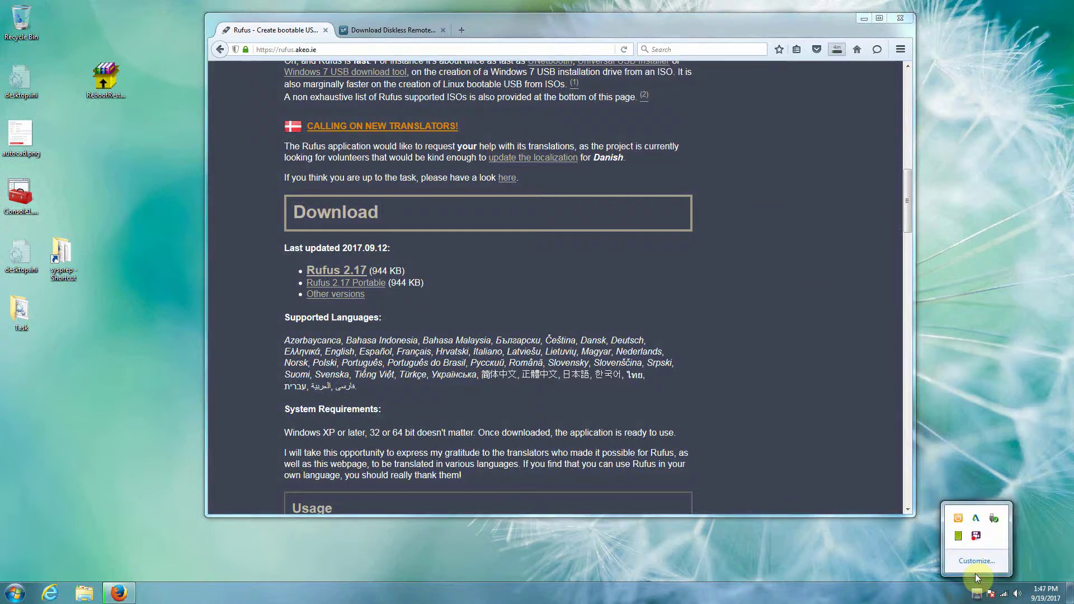
right_click(976, 539)
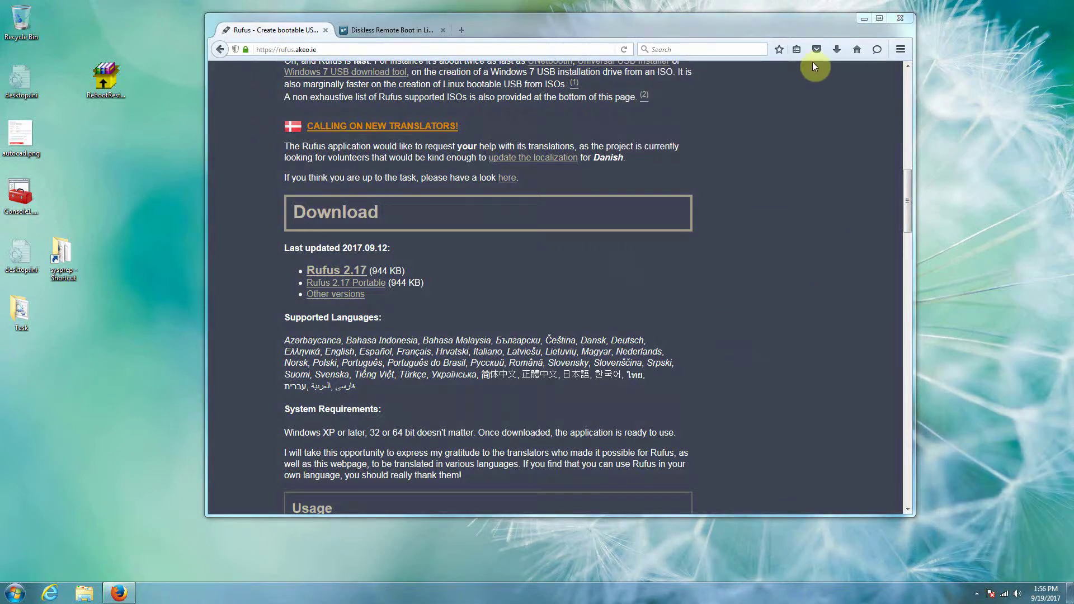
click(837, 52)
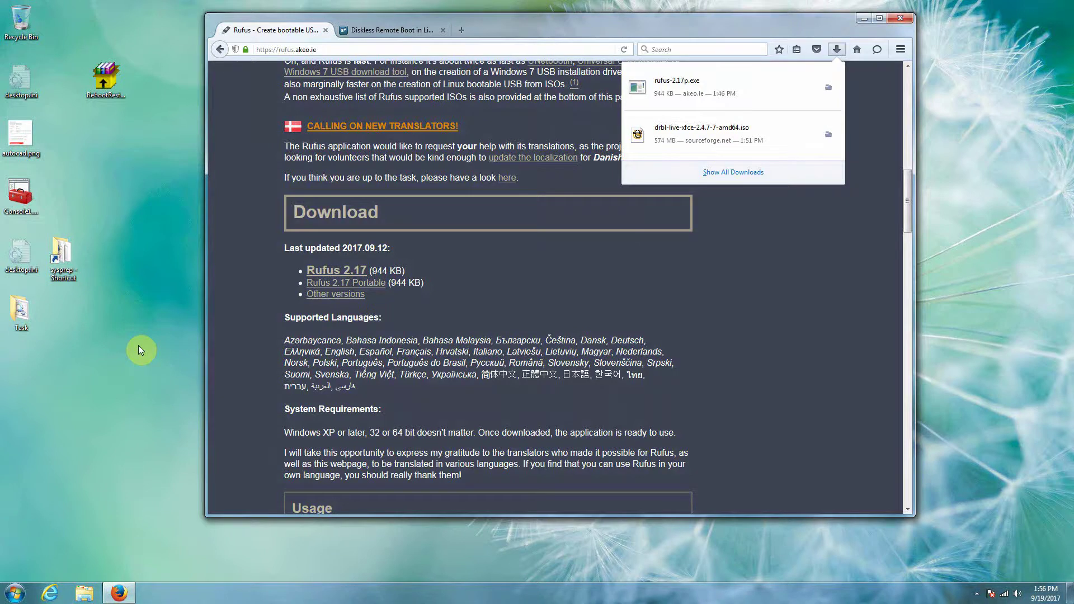
click(673, 86)
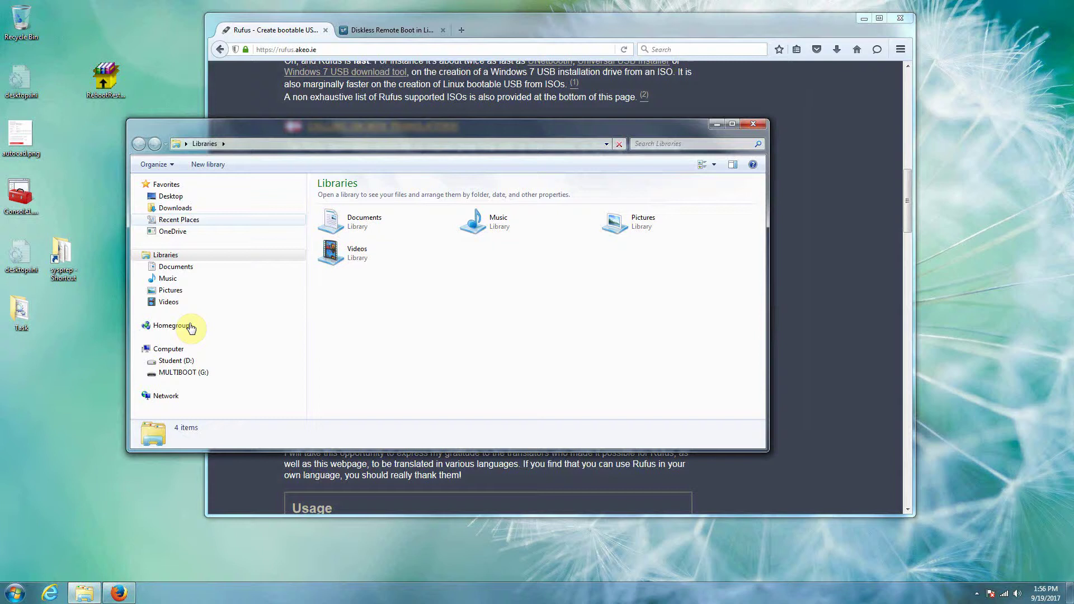
Show the Downloads folder and approve running Rufus in the security warning.
click(179, 209)
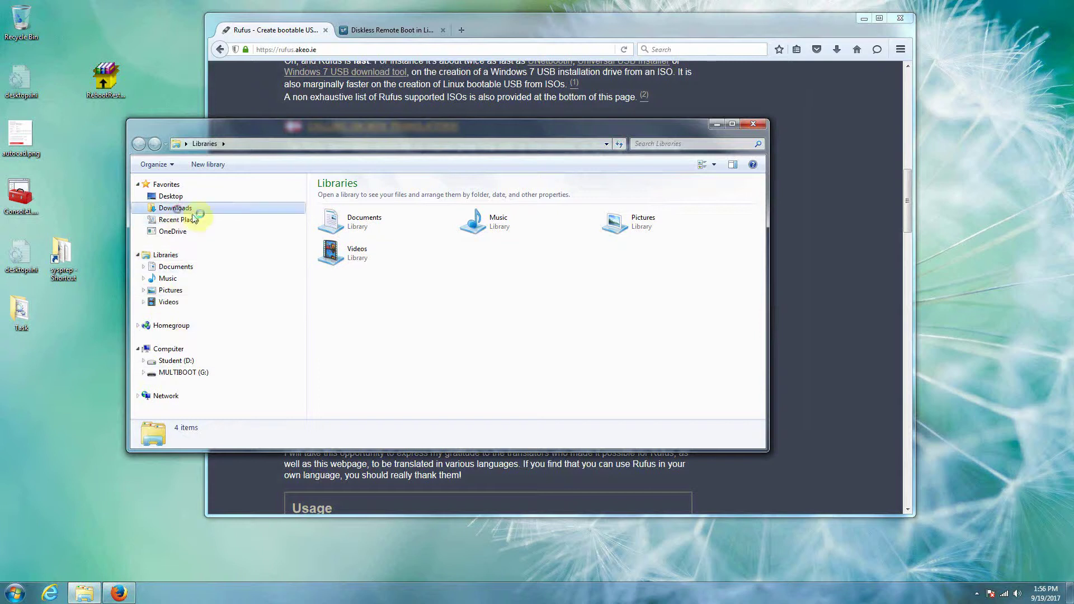
click(566, 304)
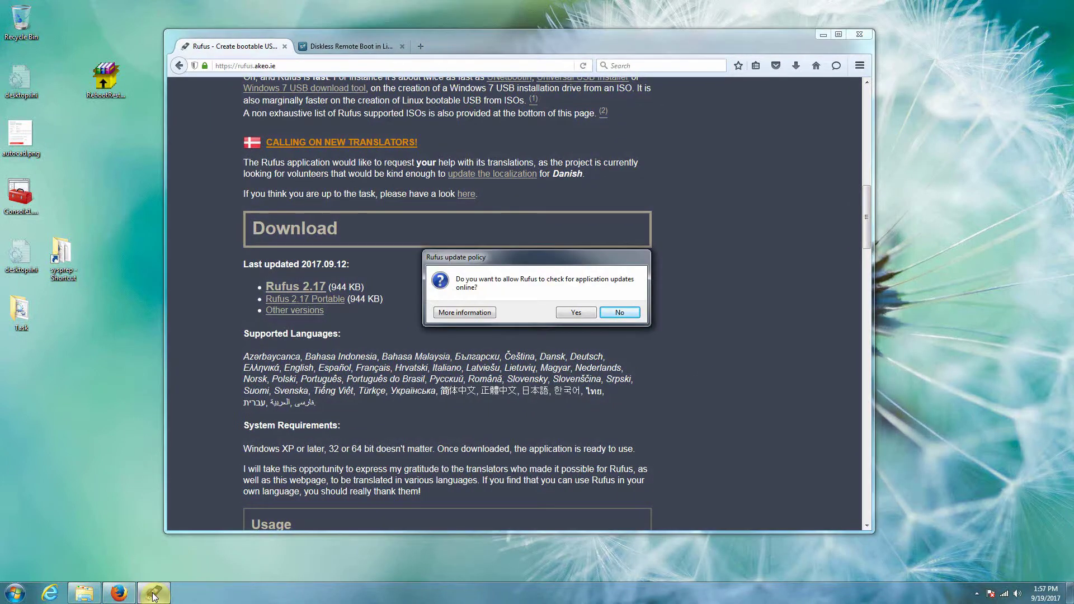
Decline Rufus online update checks and place the Rufus window on the screen's left.
click(610, 311)
drag(492, 39, 657, 47)
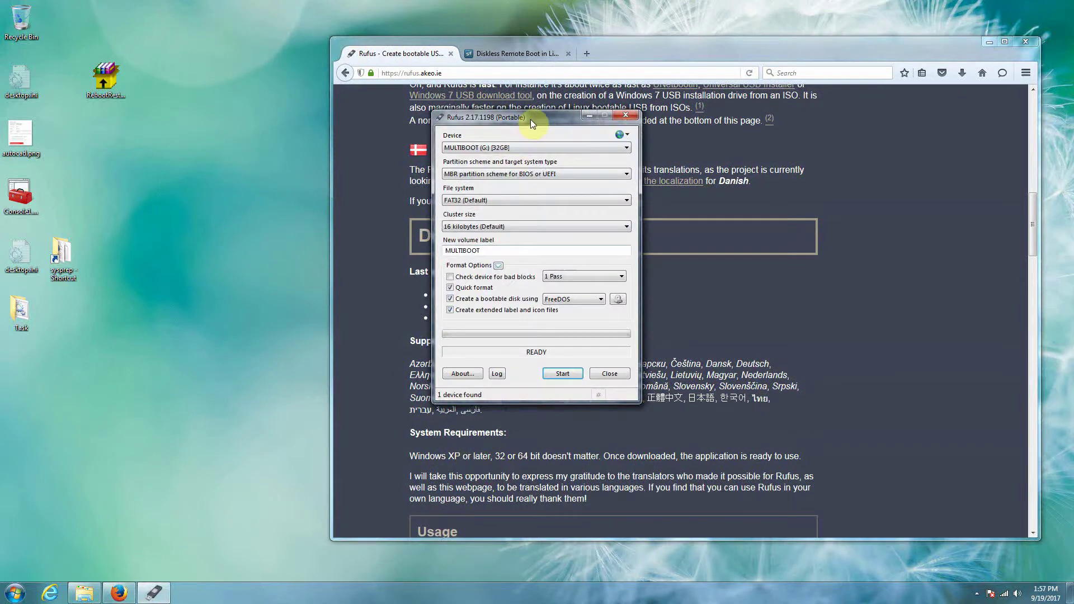
drag(531, 121, 233, 99)
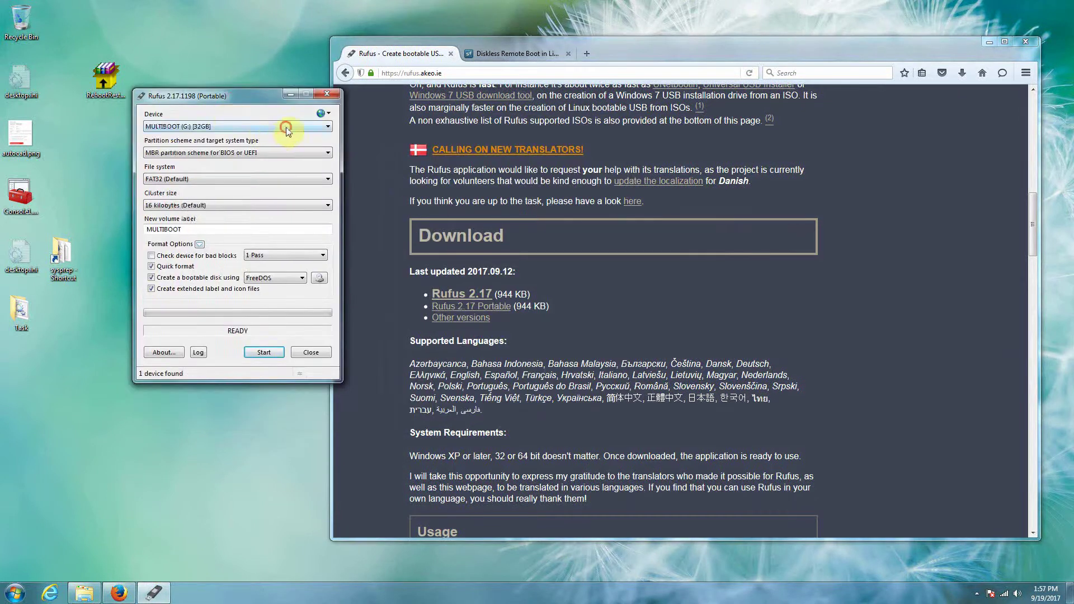
Target MULTIBOOT (G:) with MBR partitioning and label the volume 'Clonezilla DRBL'.
click(287, 131)
click(201, 135)
click(243, 151)
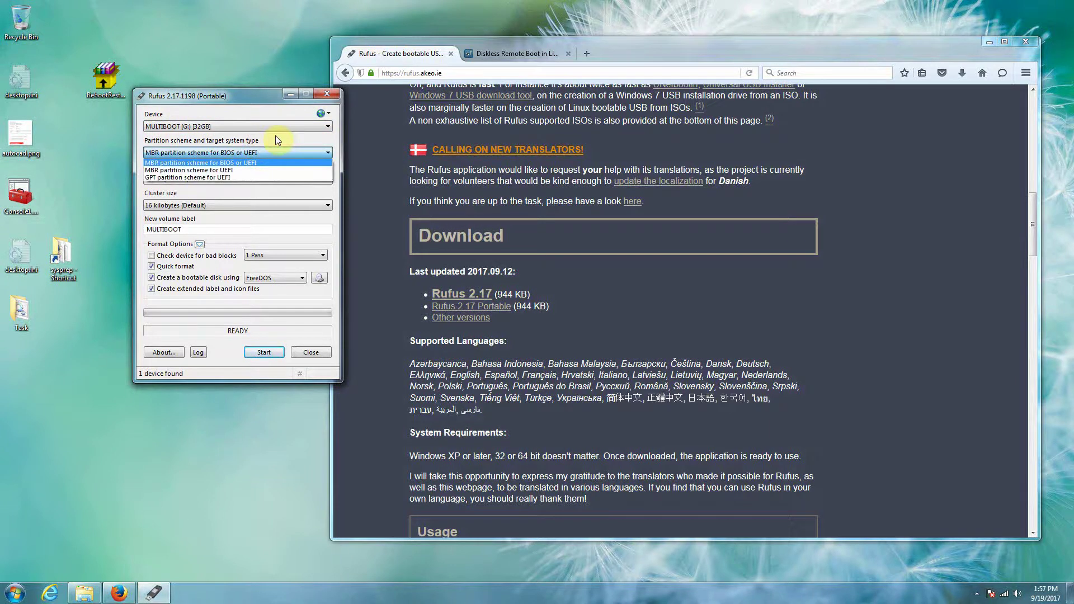
click(275, 135)
click(232, 154)
click(232, 156)
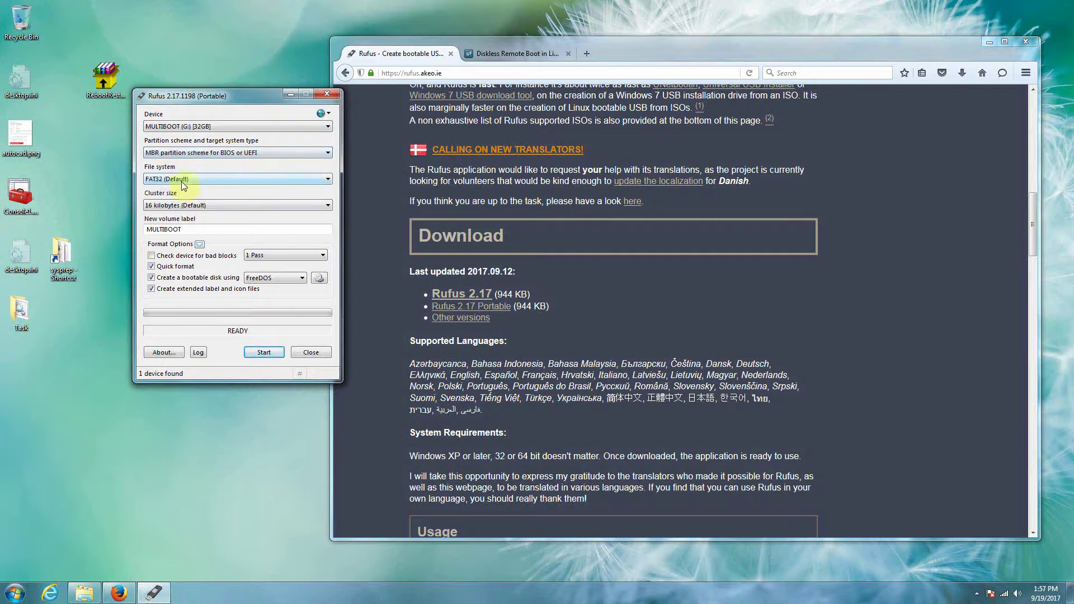
double_click(207, 230)
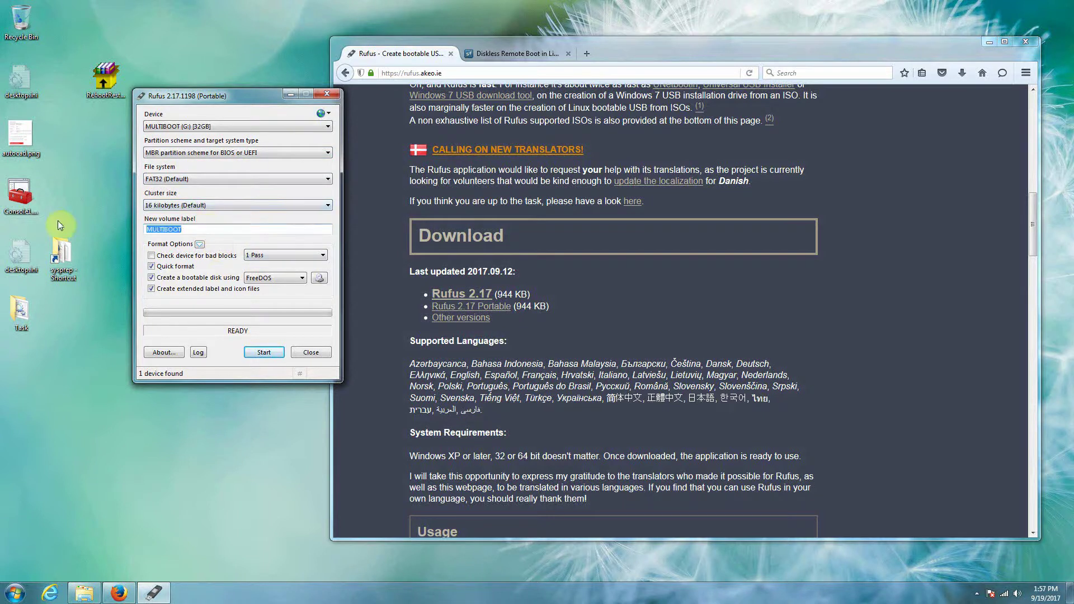
text(Clonezilla DRBL)
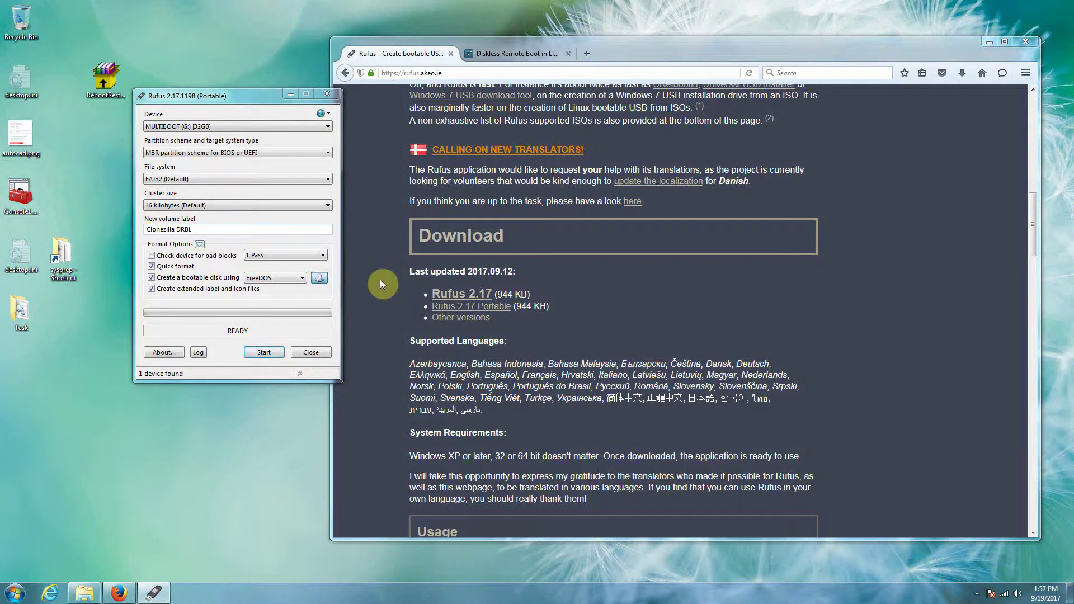
Load drbl-live-xfce-2.4.7-7-amd64.iso as the disk image in Rufus.
click(319, 278)
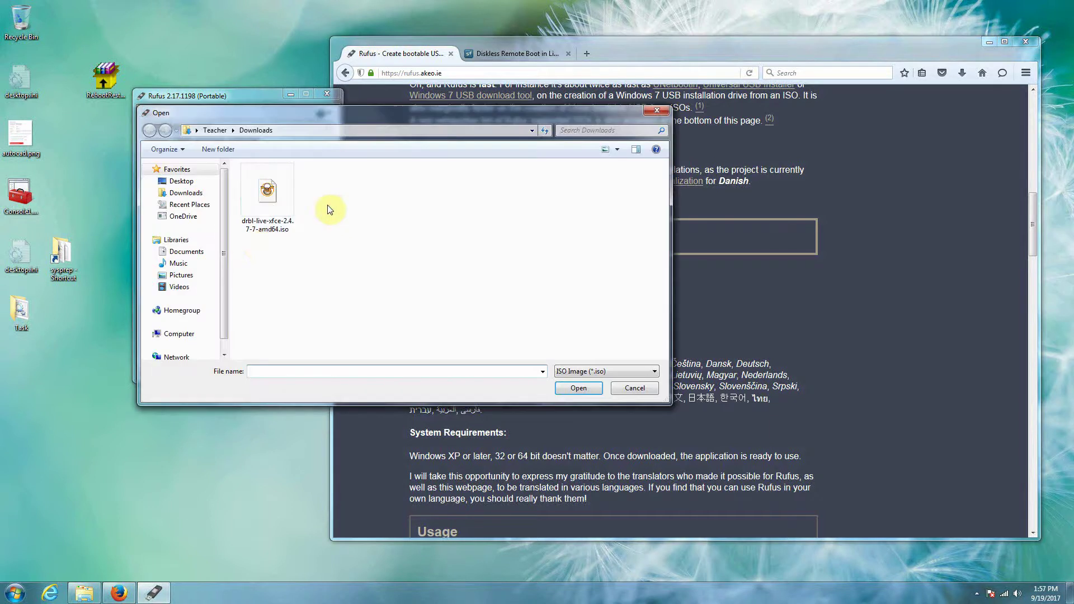
click(267, 192)
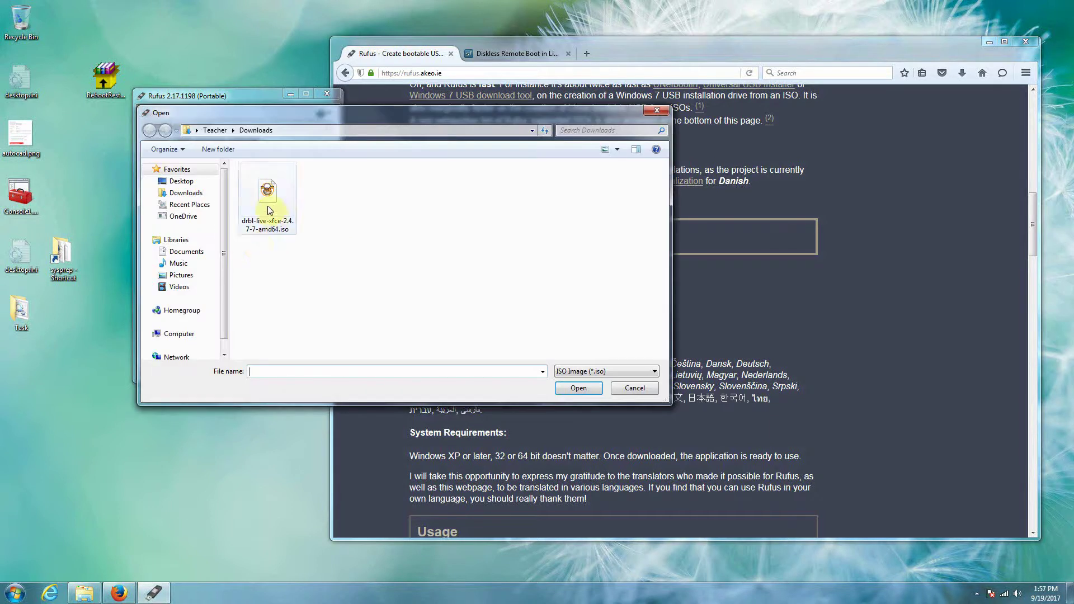
click(578, 388)
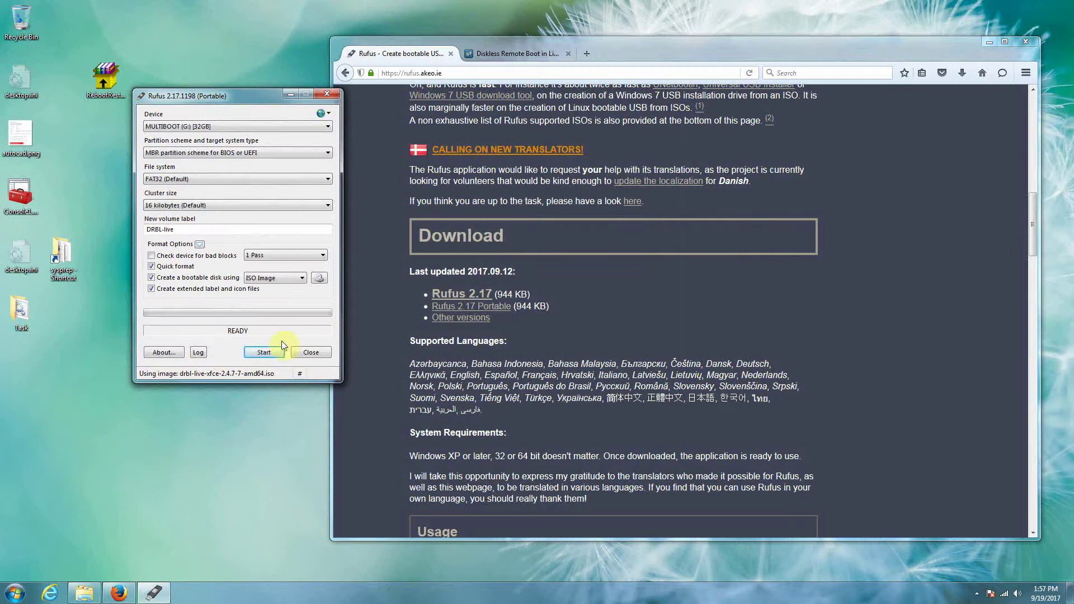
Start writing in ISO Image mode and accept erasing all data on MULTIBOOT.
click(268, 354)
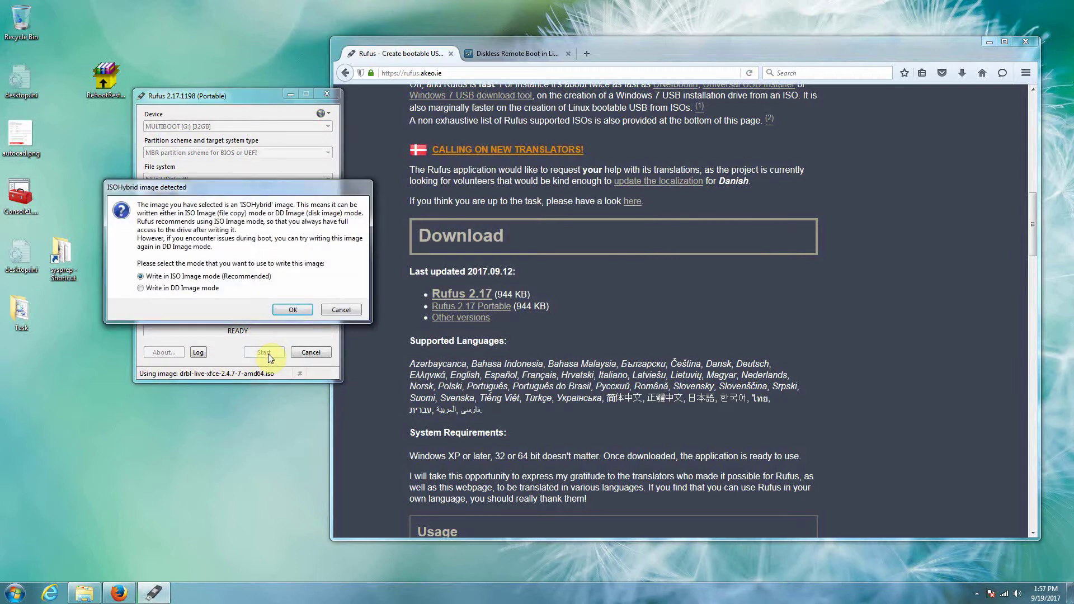
click(289, 315)
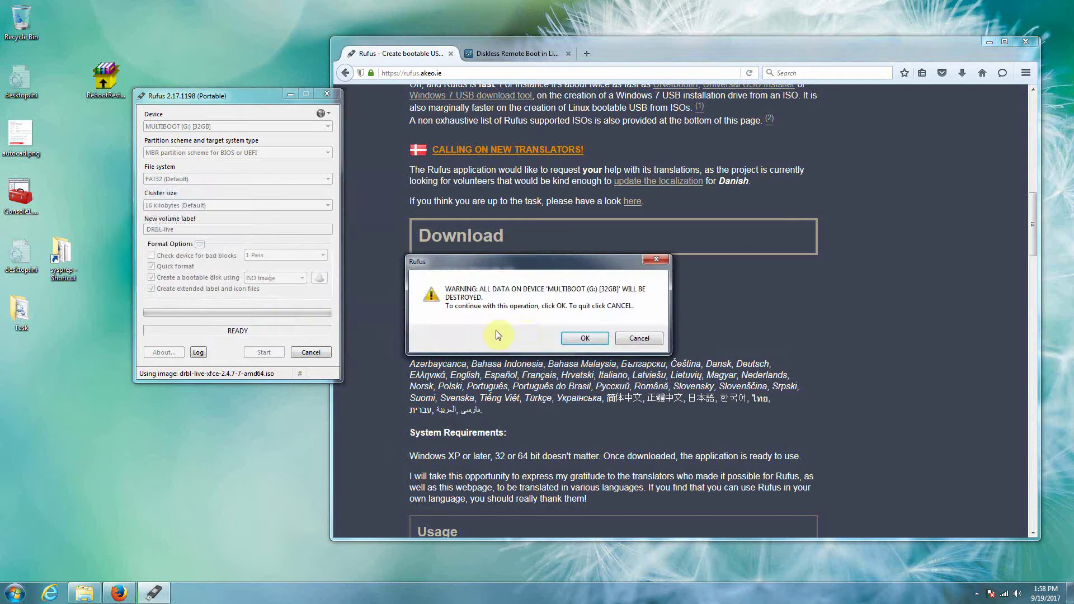
click(584, 339)
Reposition the Rufus window while it formats and copies ISO files, then reveal hidden tray icons.
mouse_move(238, 98)
mouse_down()
mouse_move(282, 89)
mouse_move(249, 66)
mouse_move(238, 105)
mouse_up()
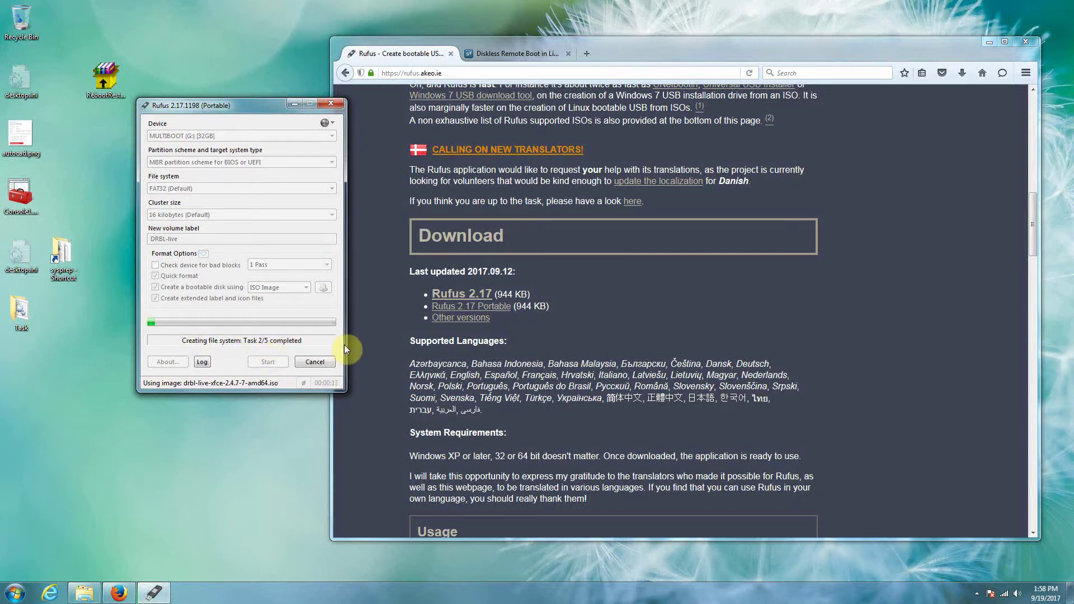
drag(218, 105, 248, 259)
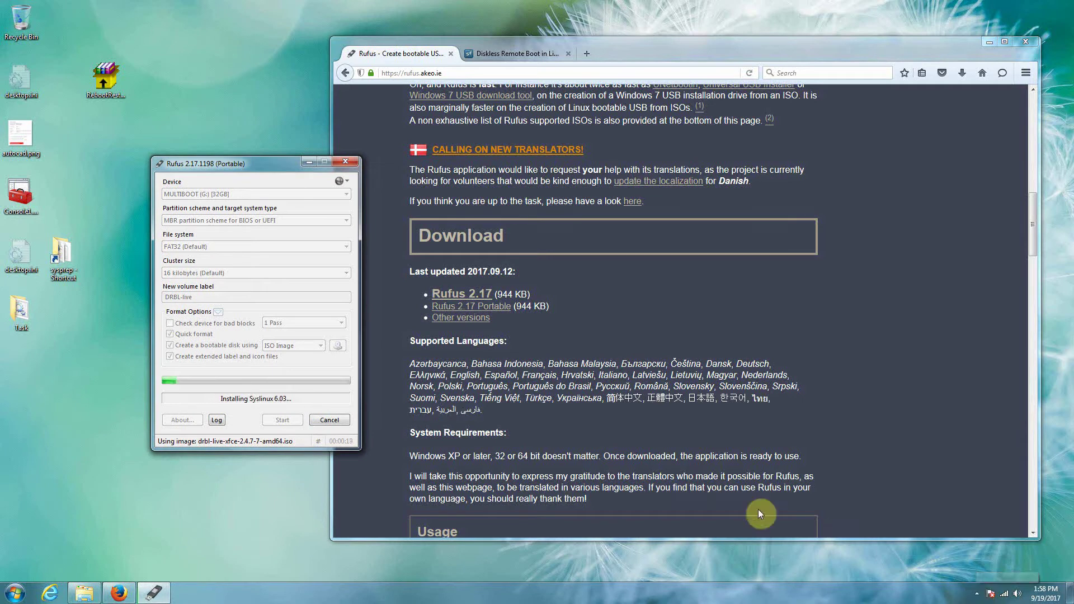
click(977, 594)
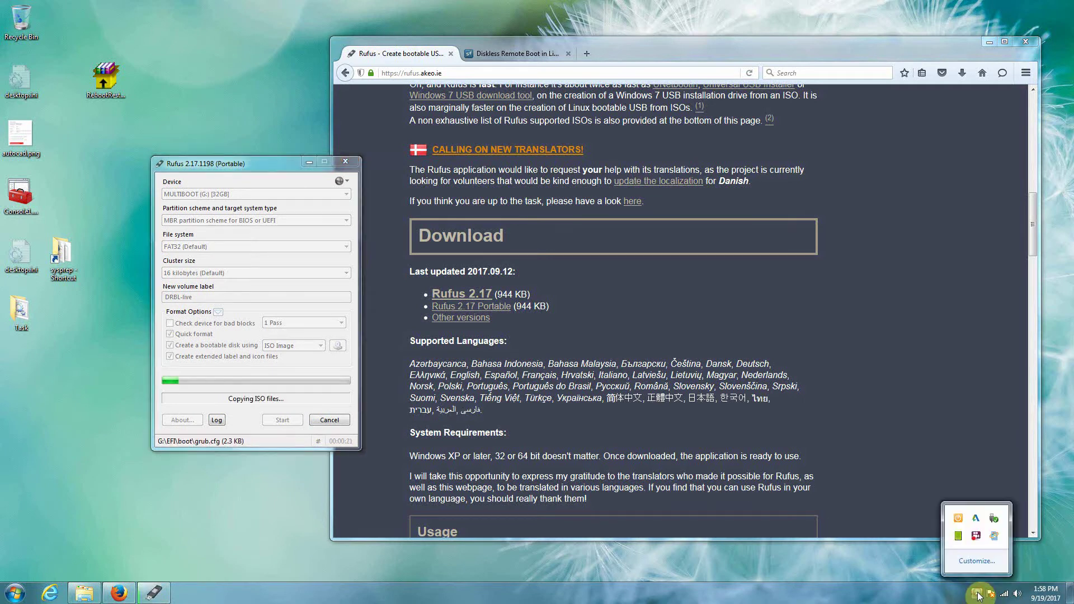